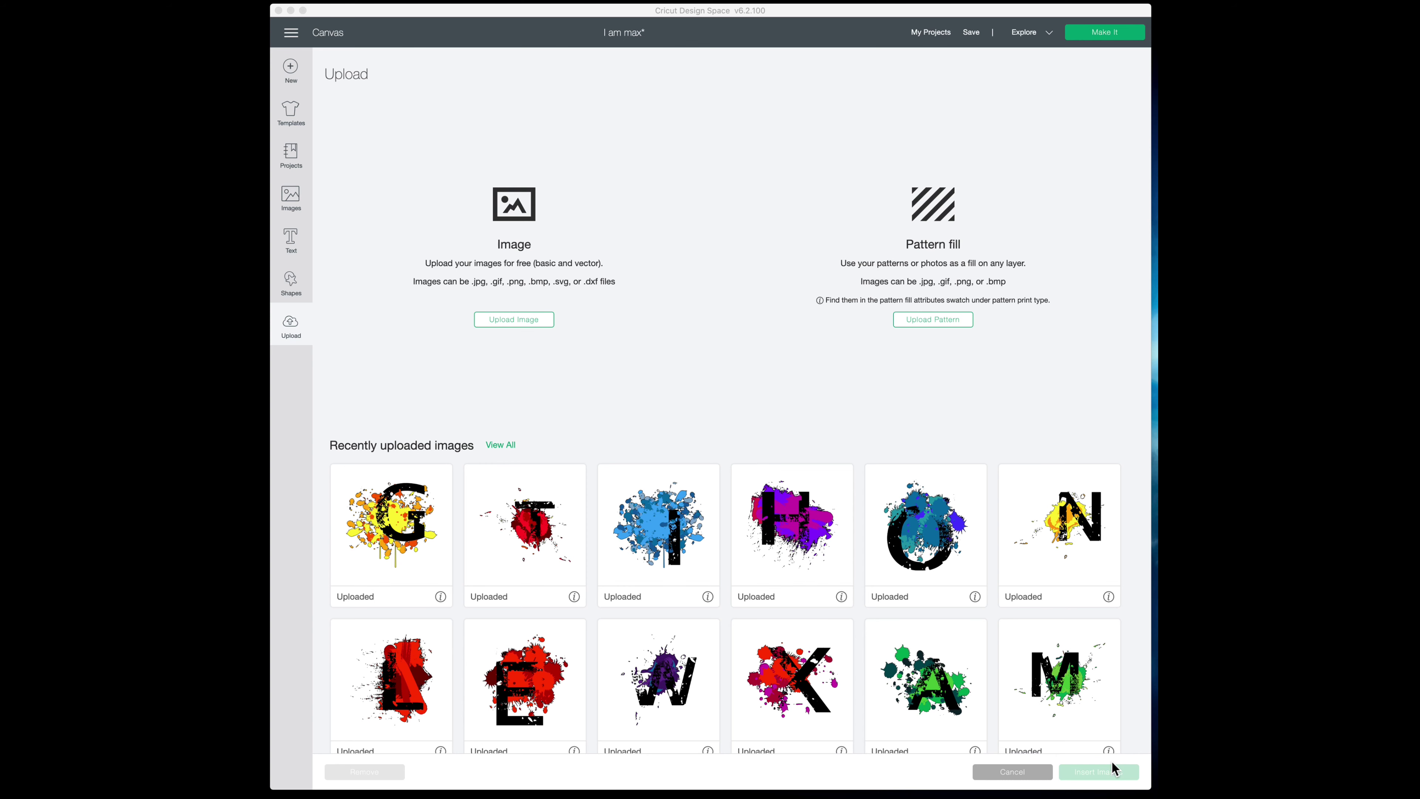
Return to the canvas without inserting an upload, and resize the blue letter I to 2 by 2 inches with proportions unlocked.
left_click(1021, 777)
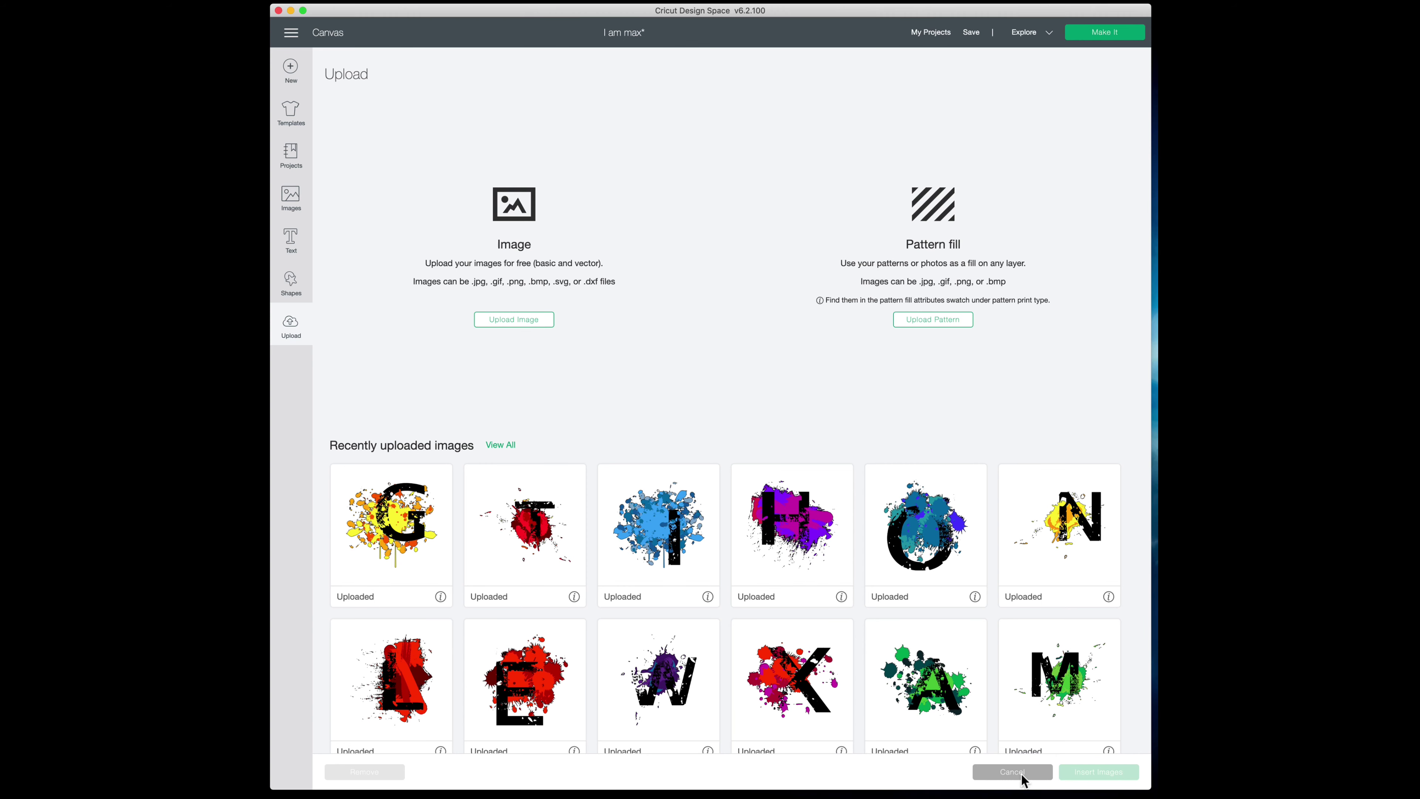
left_click(983, 773)
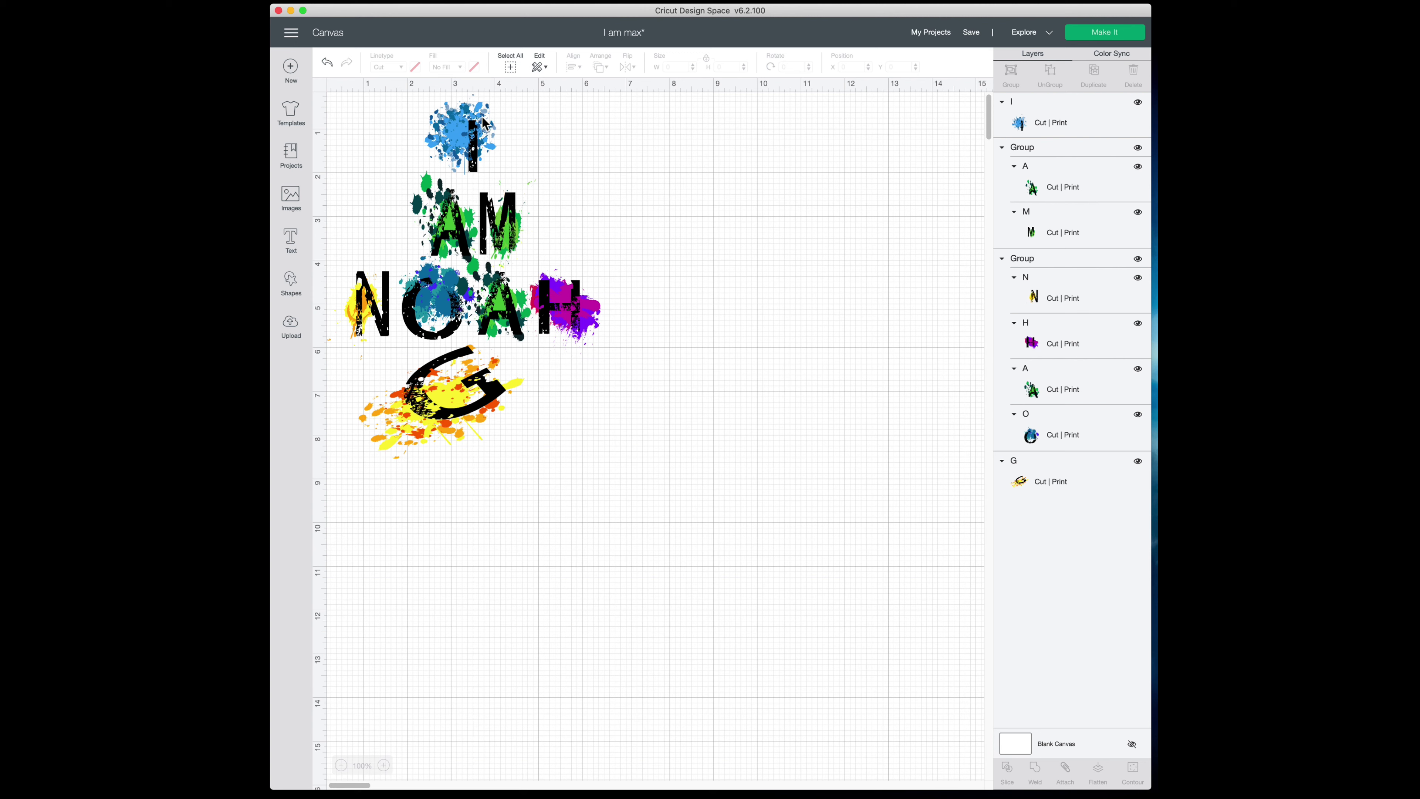
left_click(468, 141)
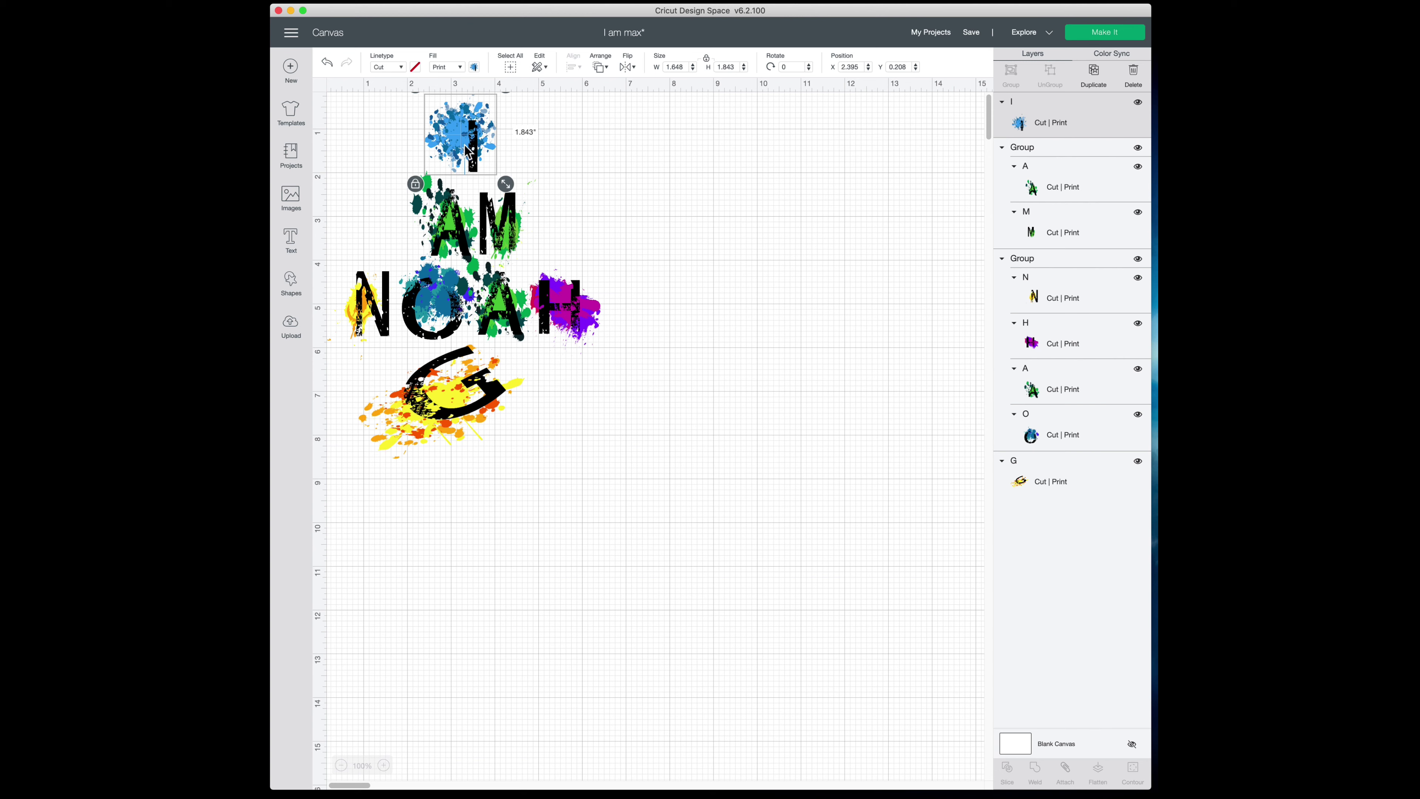
left_click(459, 214)
left_click(482, 134)
left_click(708, 61)
left_click(680, 68)
type("2")
key("Tab")
key("Tab")
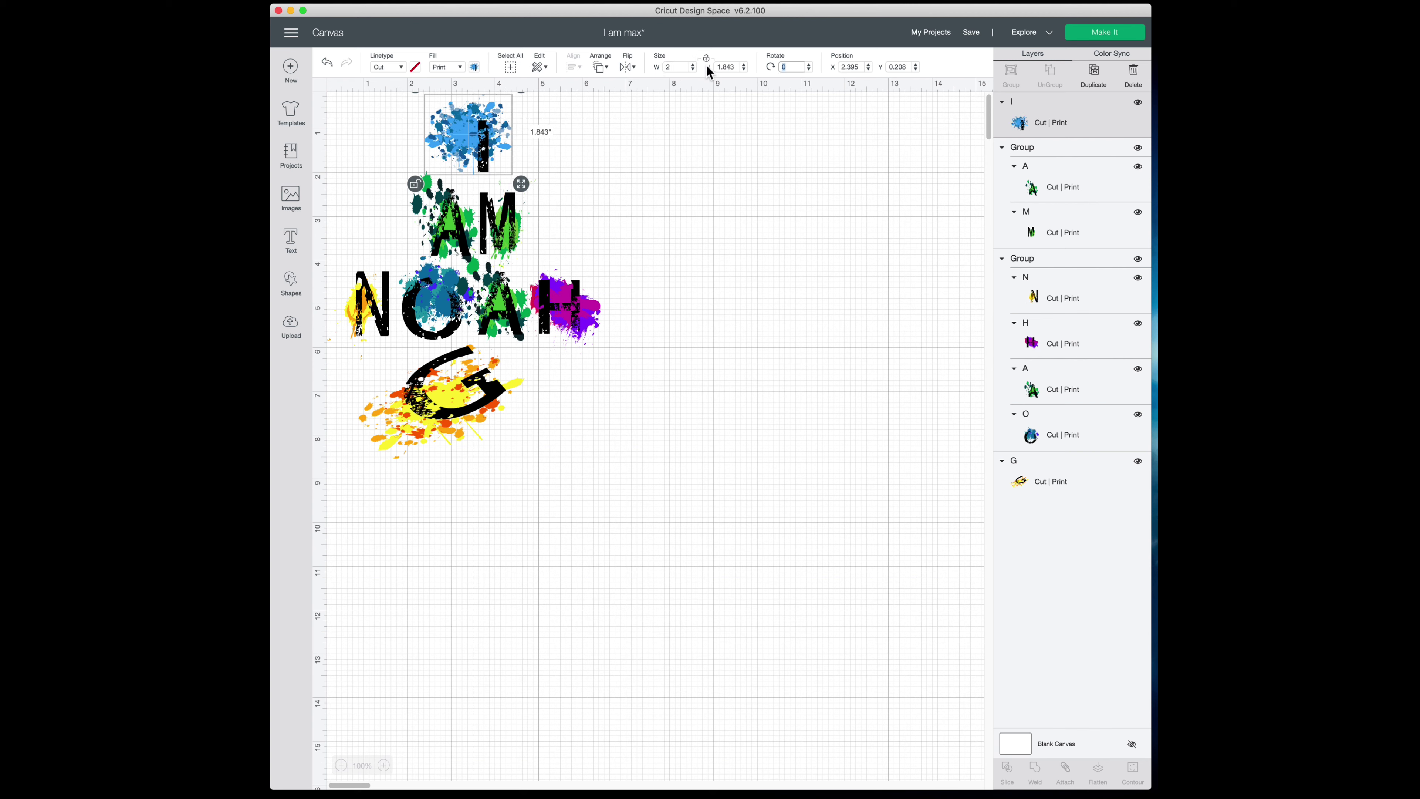
left_click(721, 67)
type("2")
key("Tab")
left_click(702, 102)
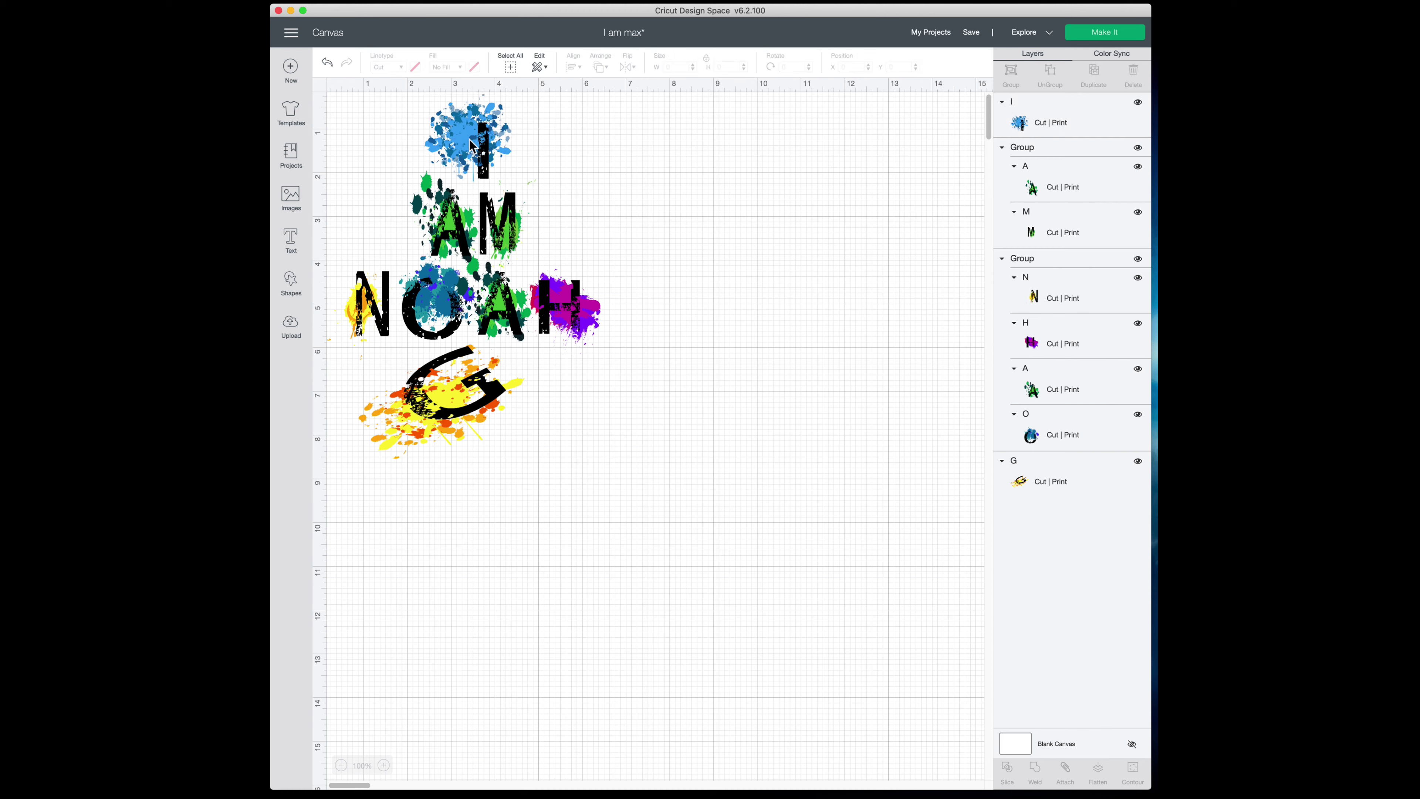
Nudge the AM group sideways to about X 2.207, Y 1.958, and ungroup its letters.
left_click(496, 215)
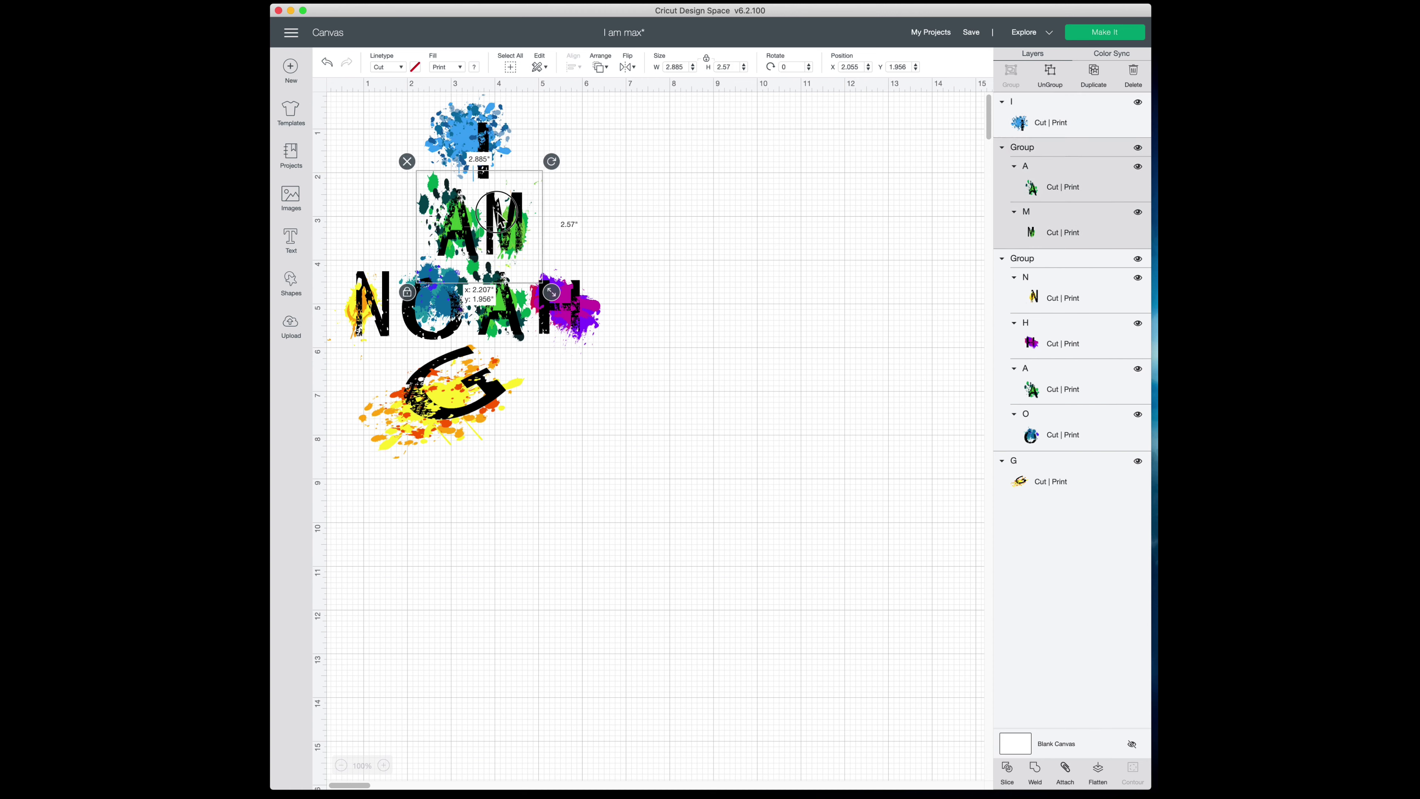
left_click_drag(496, 215, 496, 216)
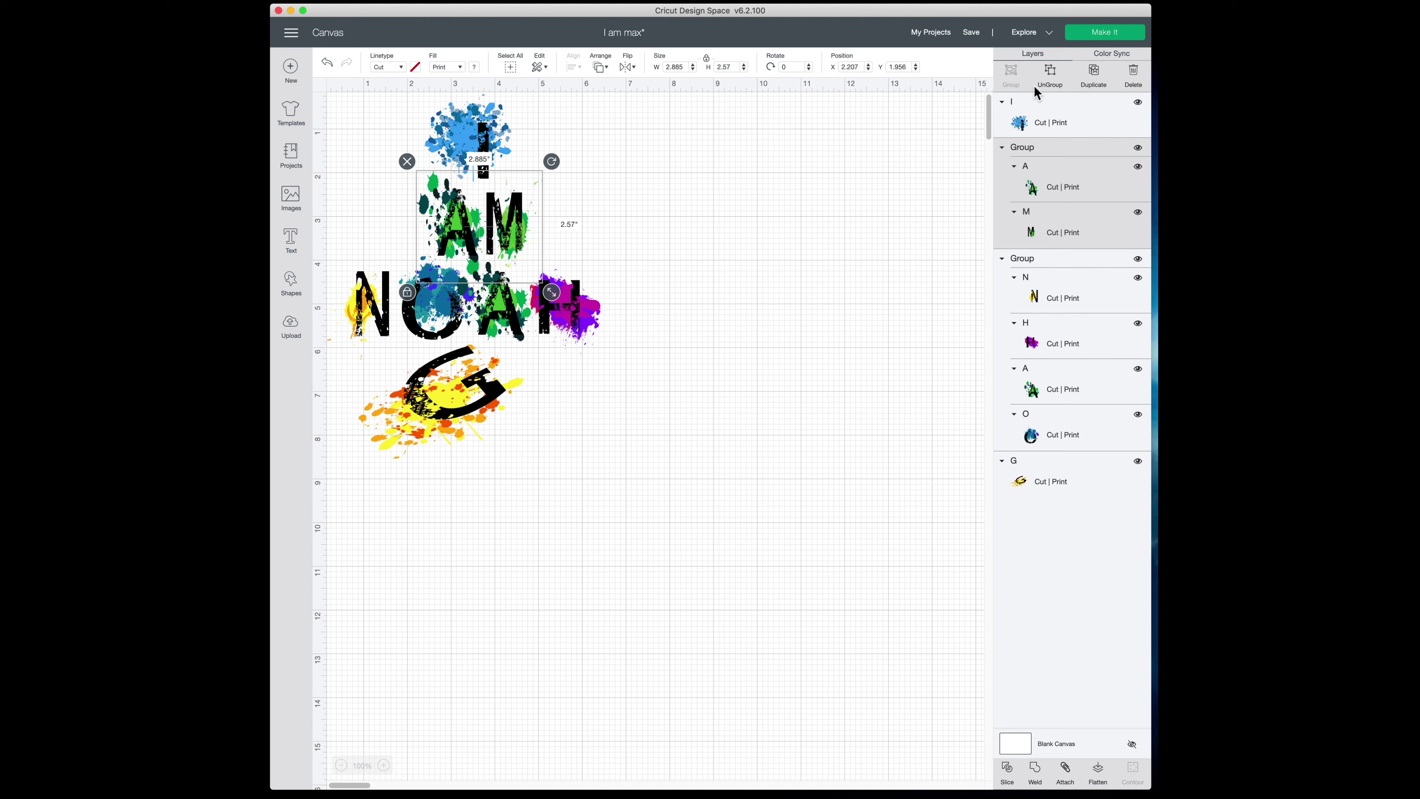
left_click(1050, 71)
left_click(1049, 72)
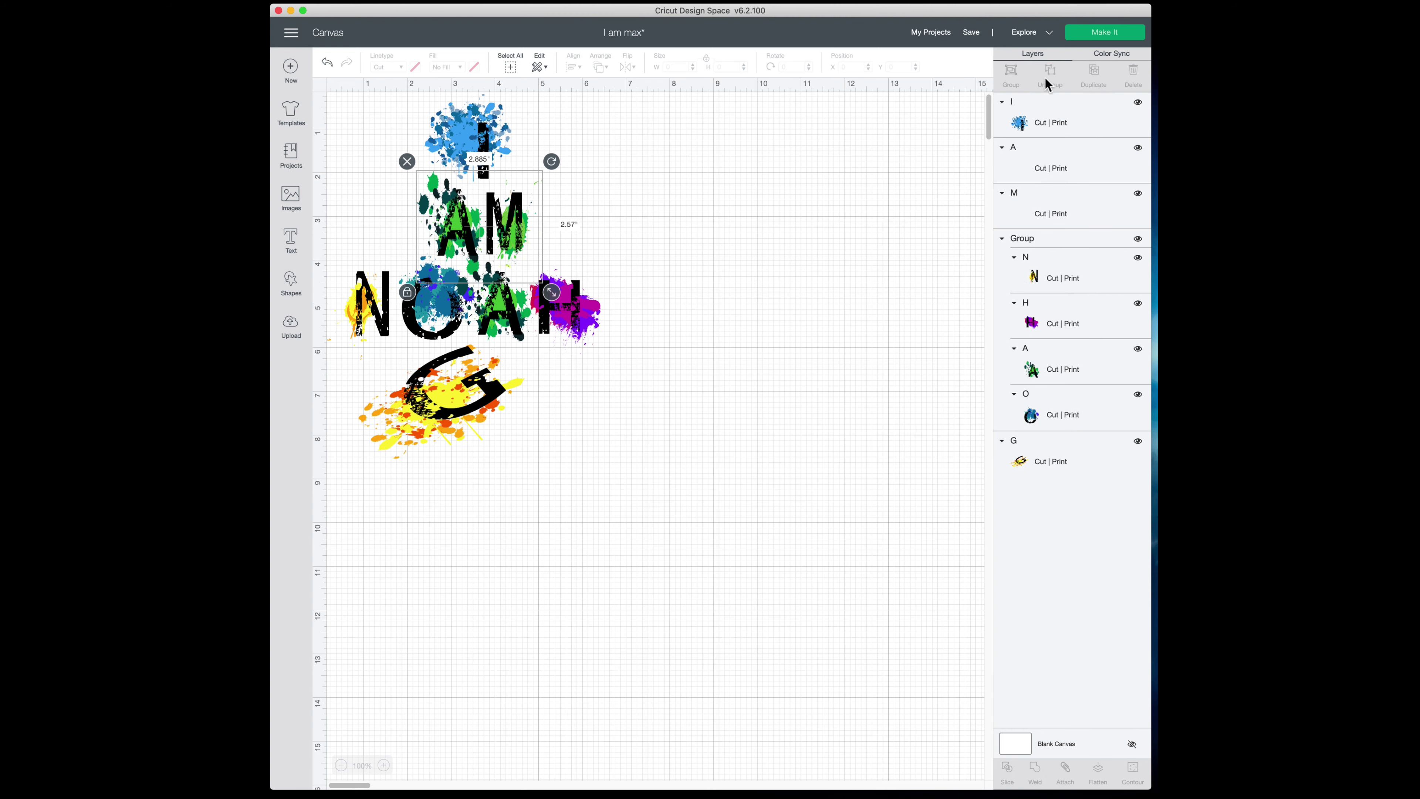
Move the letter M away from the A to about X 3.778, Y 2.27.
left_click(520, 217)
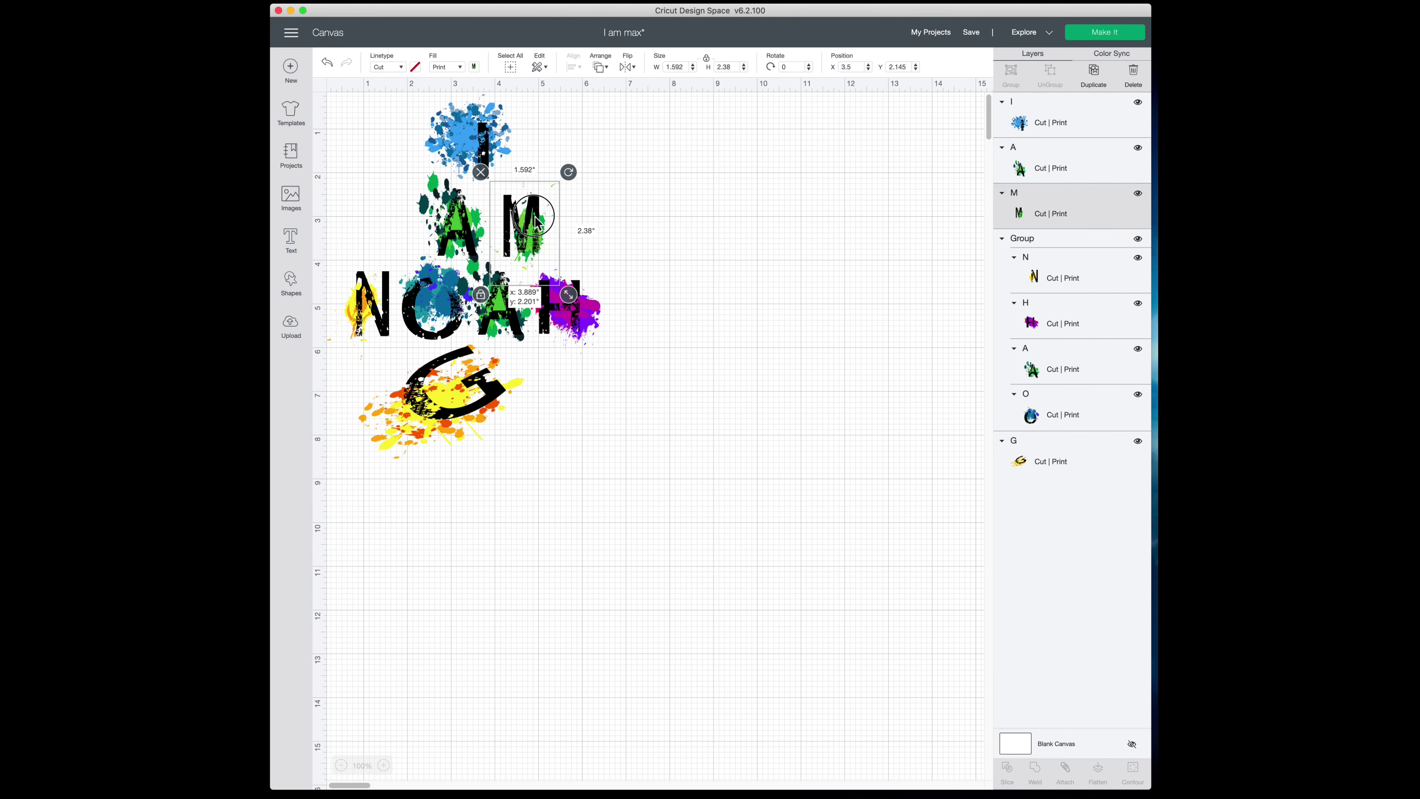
left_click_drag(521, 218, 530, 225)
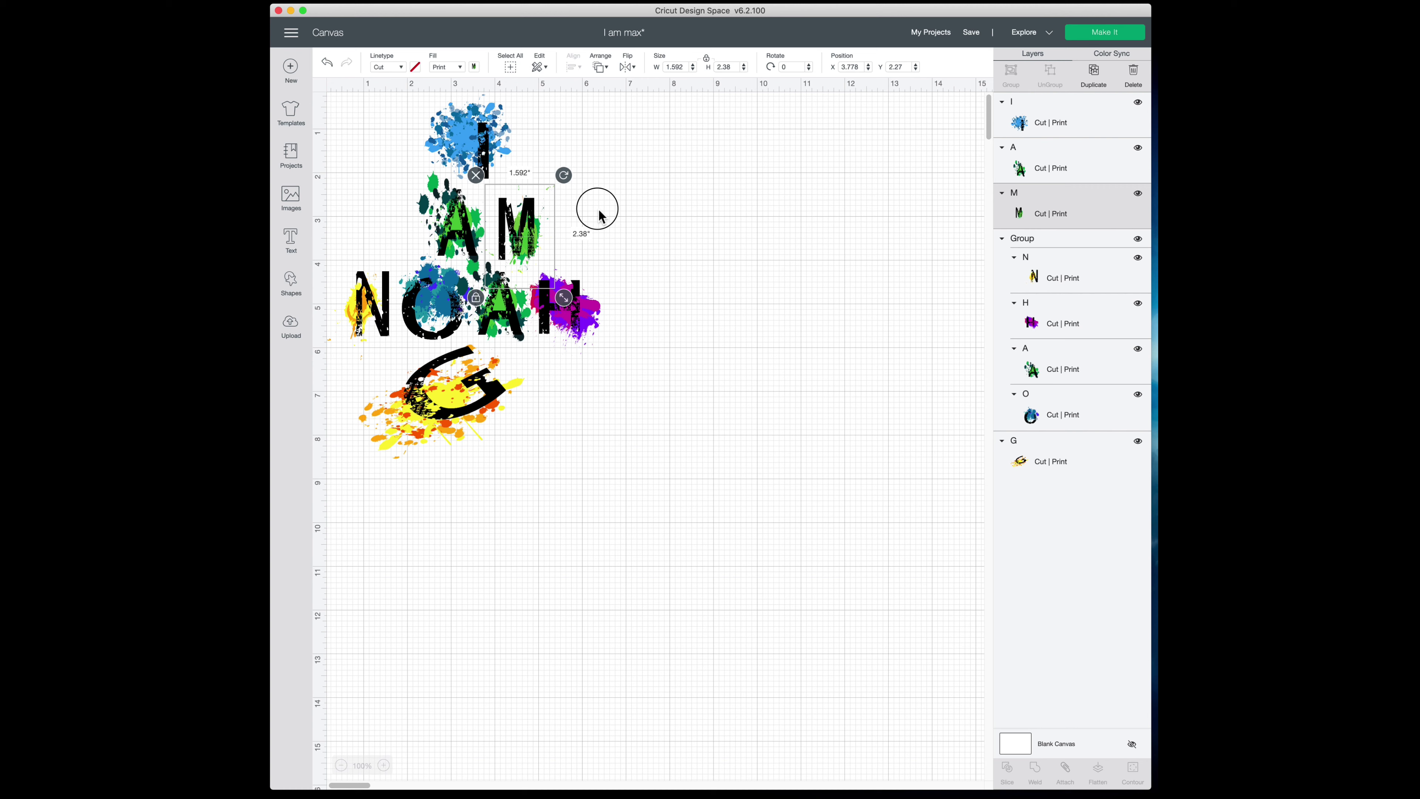
left_click(596, 209)
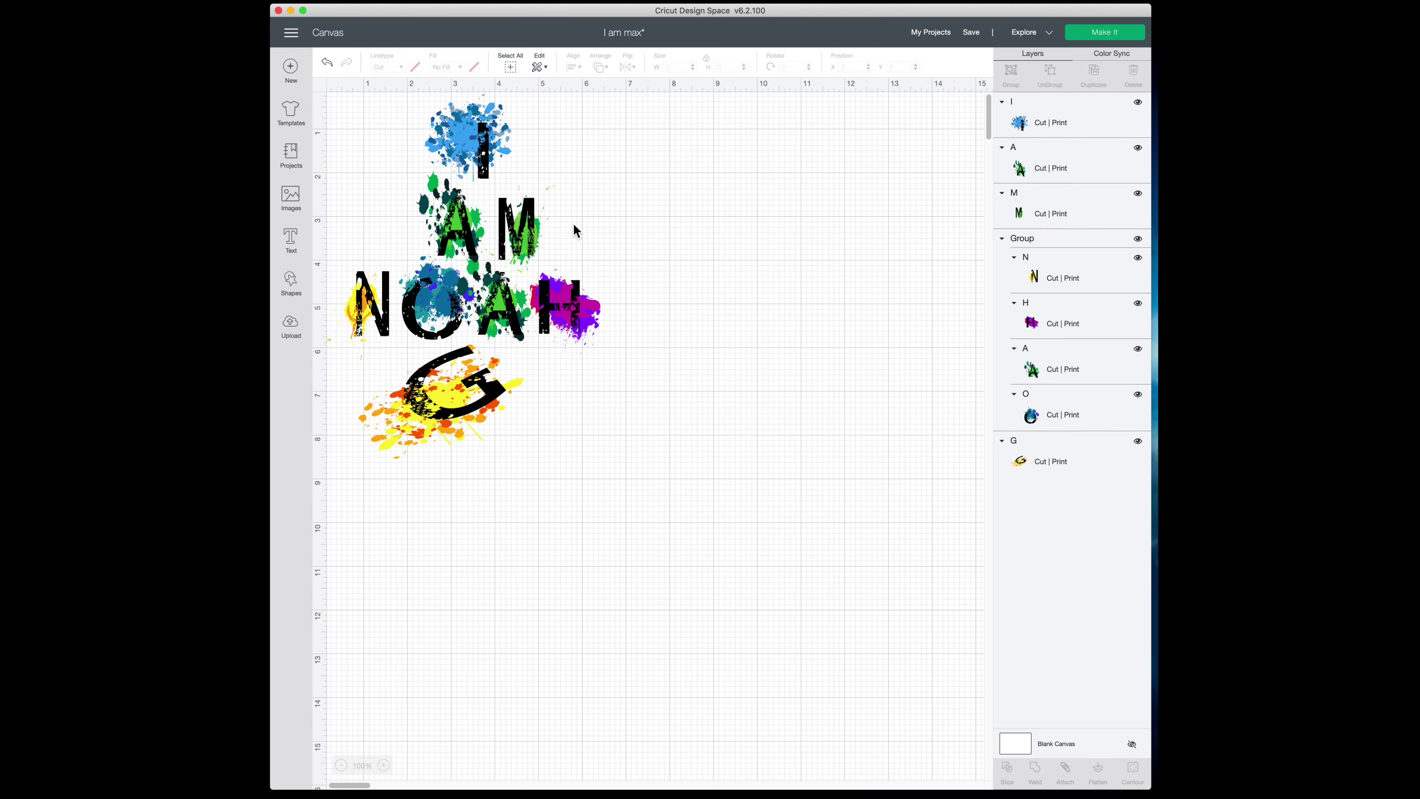
Group the letters A and M of the second row, and nudge the group slightly toward the left ruler.
left_click(444, 223)
left_click(506, 218, "shift")
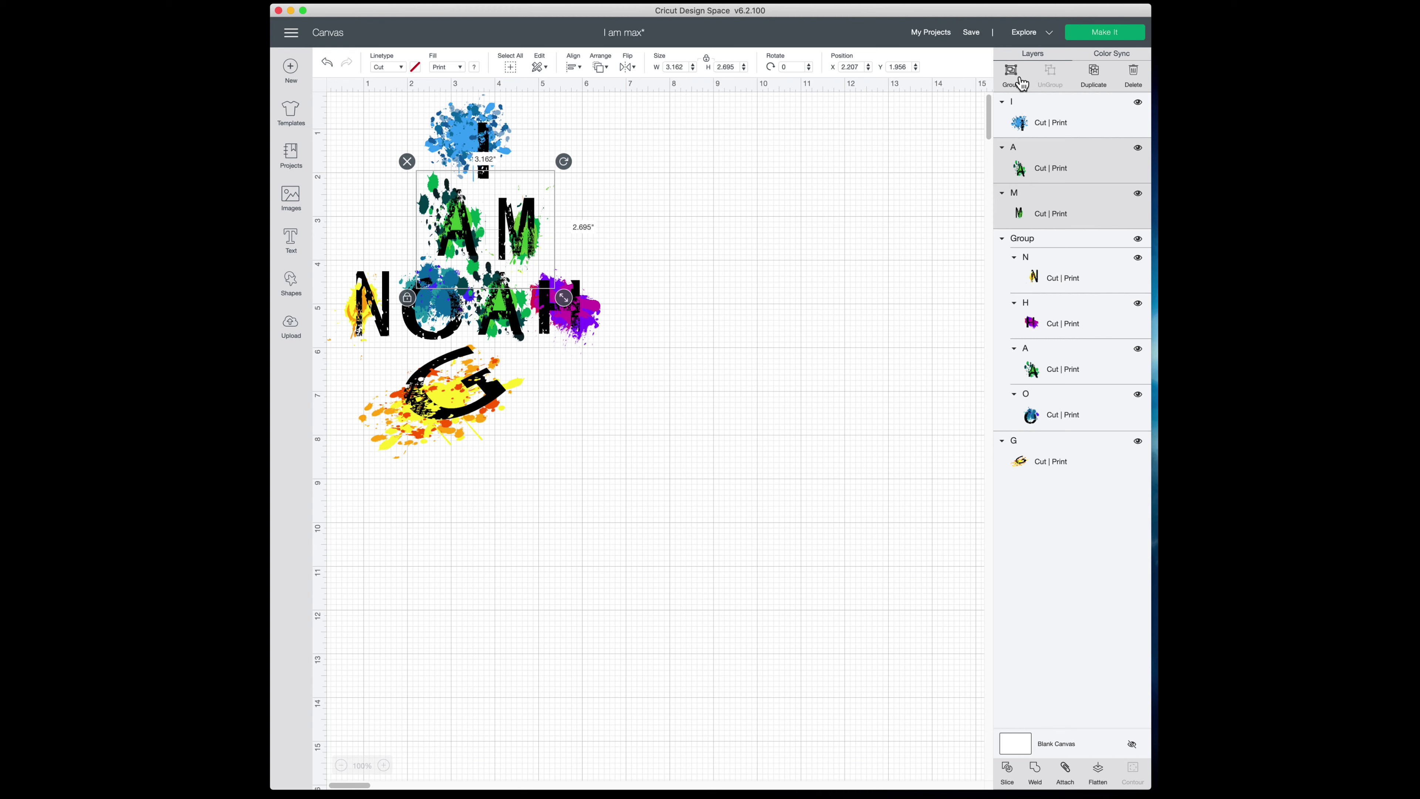
left_click(1021, 83)
mouse_move(510, 232)
left_mouse_down()
mouse_move(547, 238)
mouse_move(507, 234)
left_mouse_up()
left_click(643, 243)
left_click(566, 286)
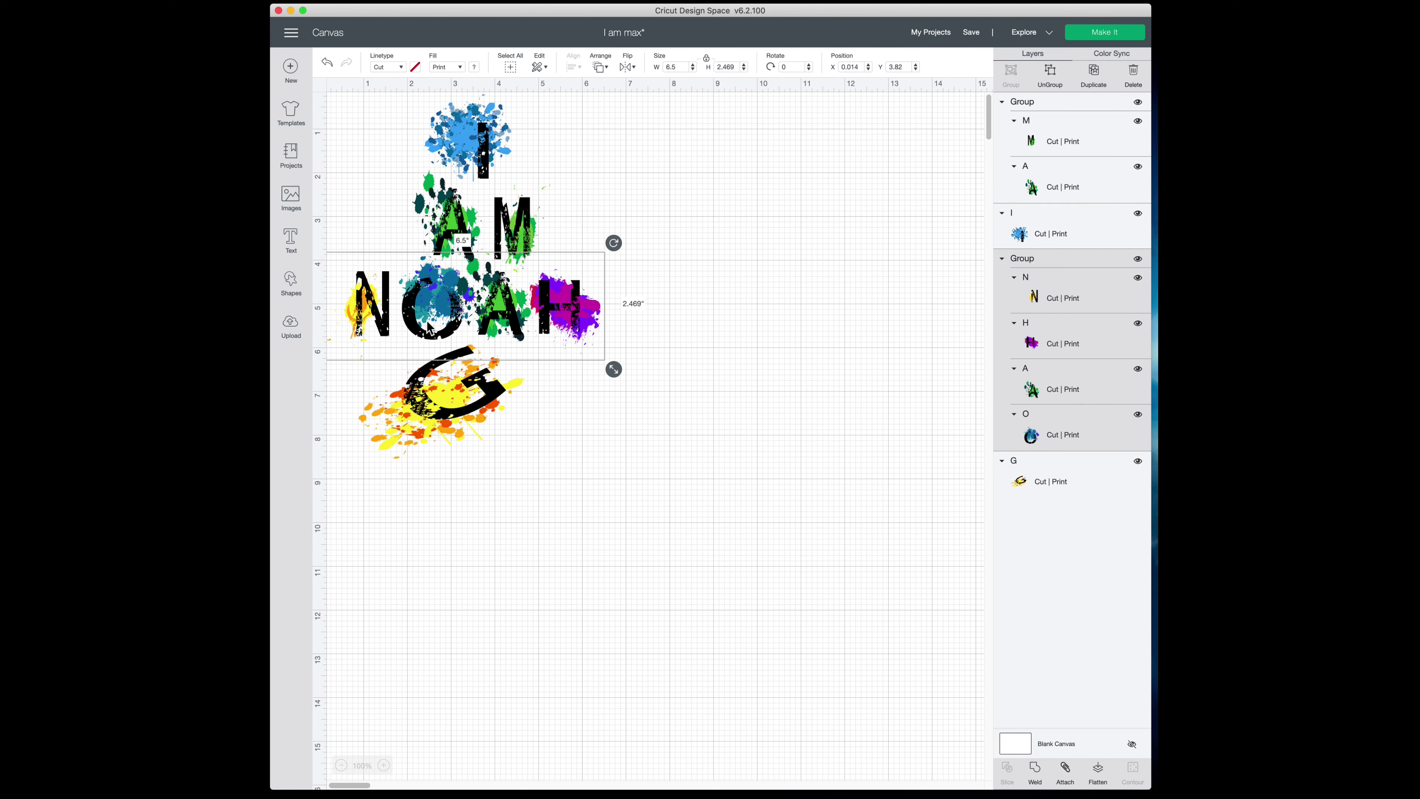
left_click(464, 377)
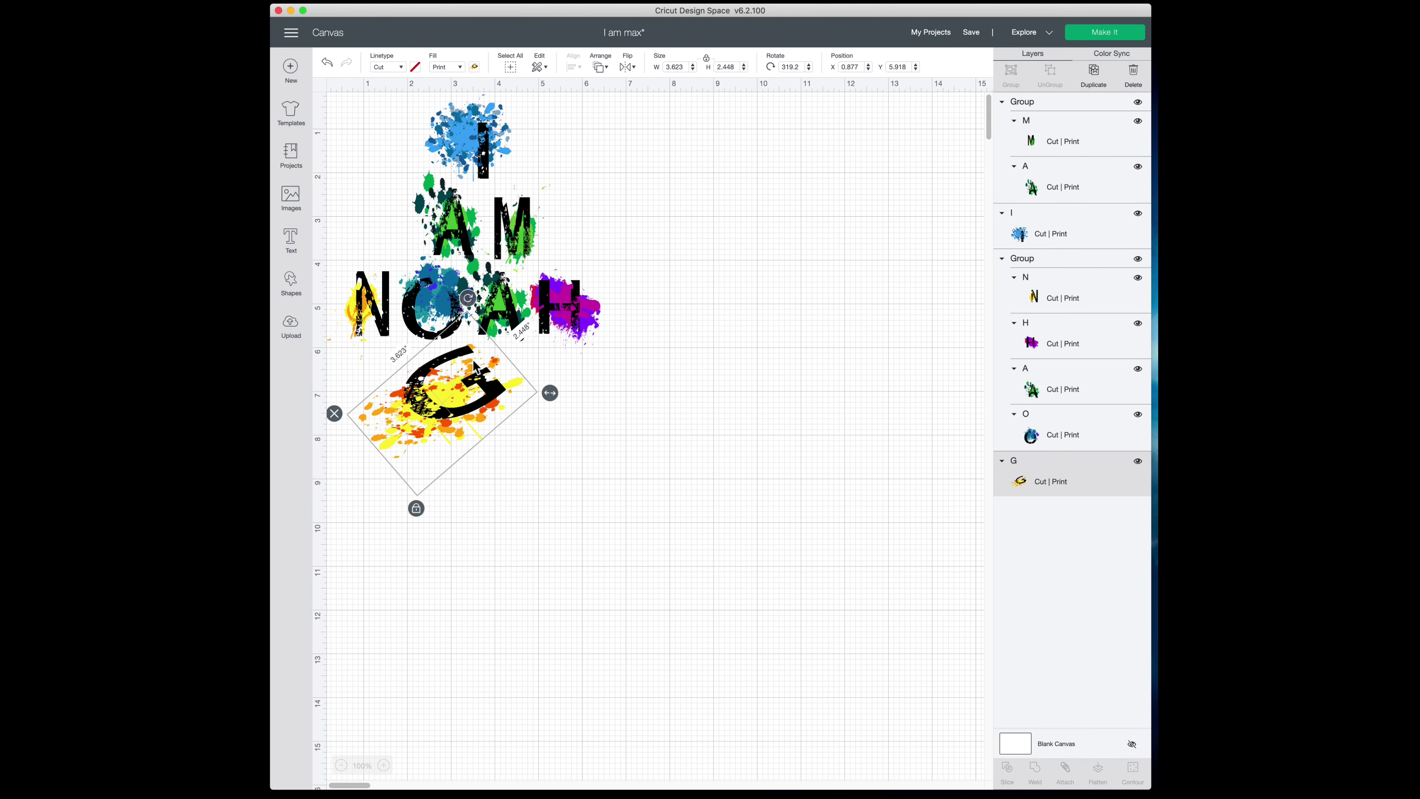
left_click(547, 411)
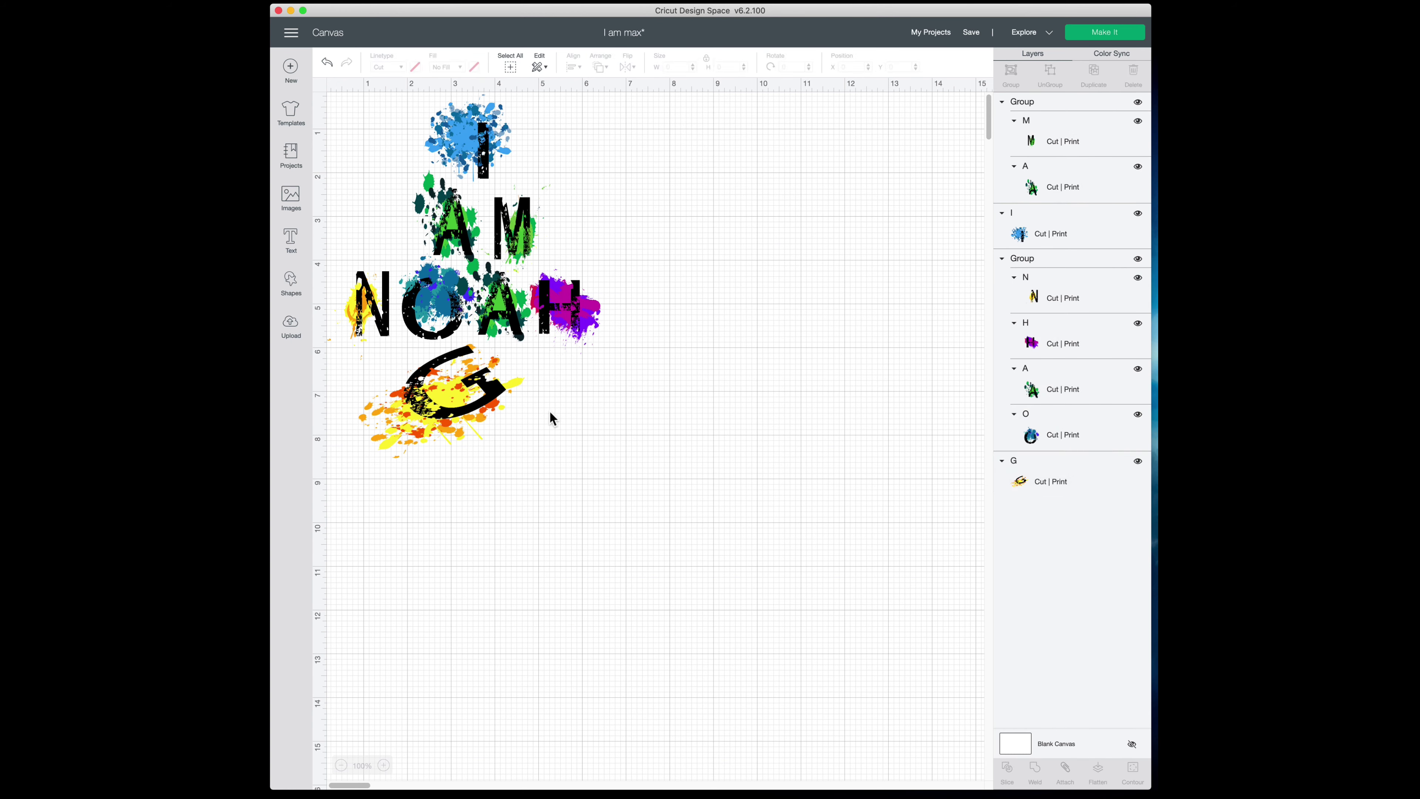
Attach all four rows of the design together: the I, the AM group, the name group and the slanted G.
left_click(483, 402)
left_click(505, 260, "shift")
left_click(499, 227, "shift")
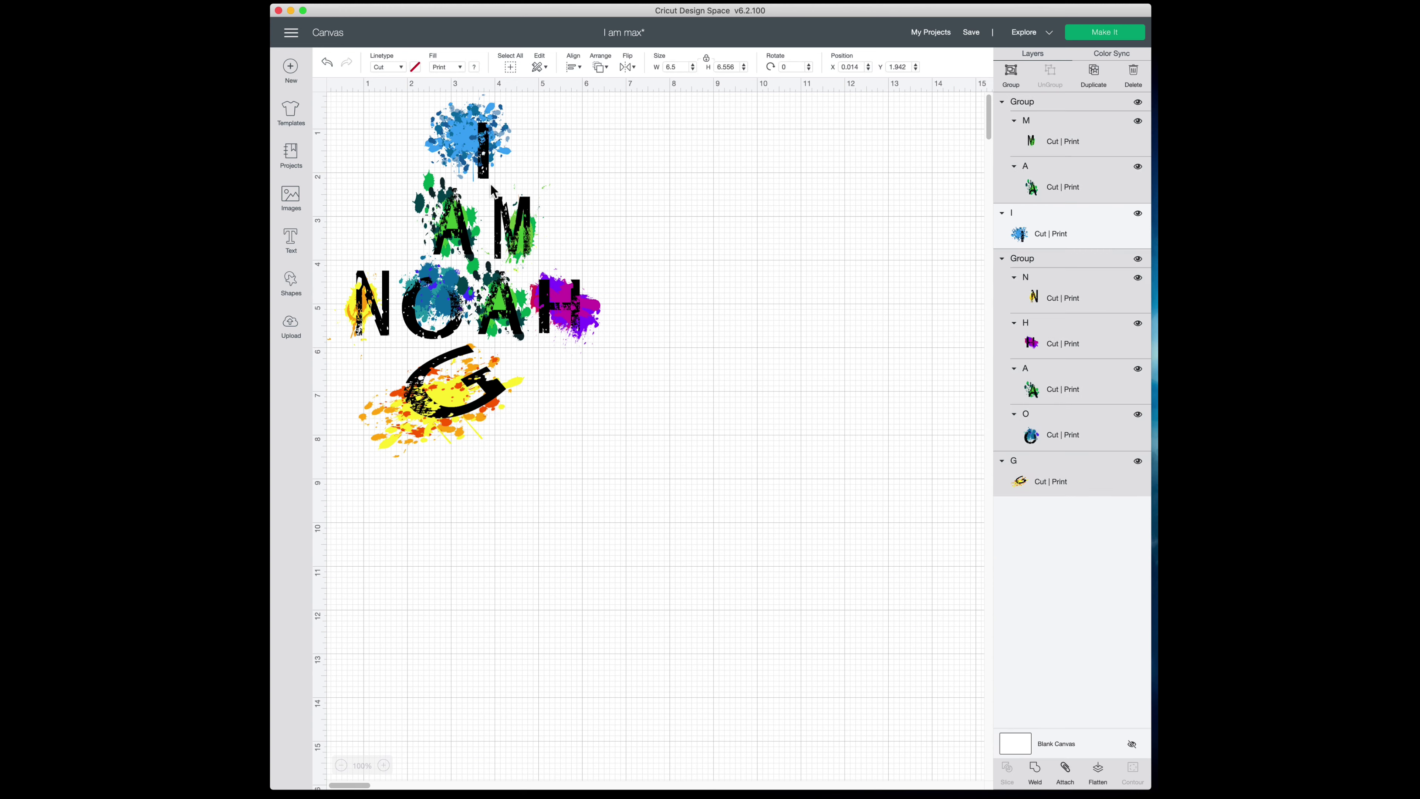
left_click(483, 163, "shift")
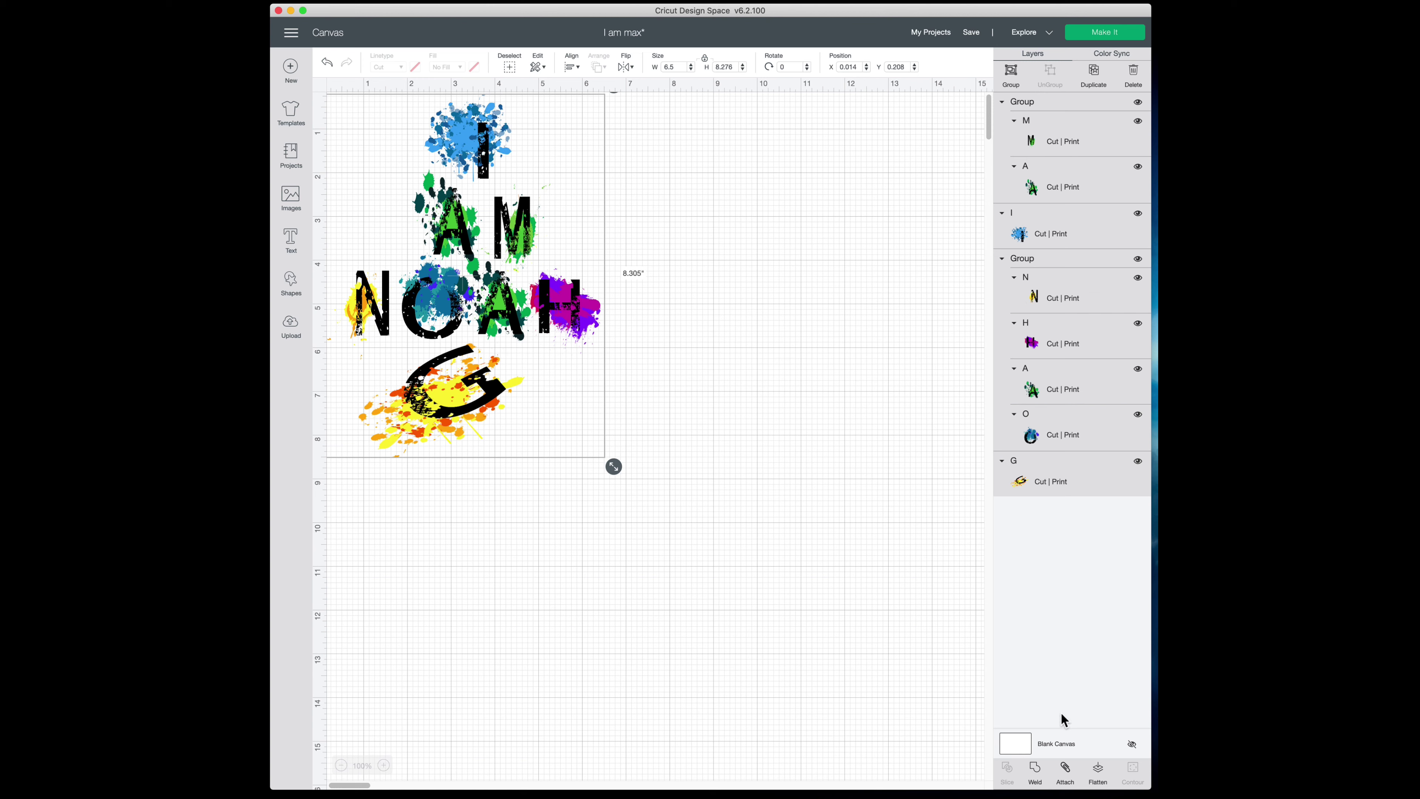
left_click(1067, 781)
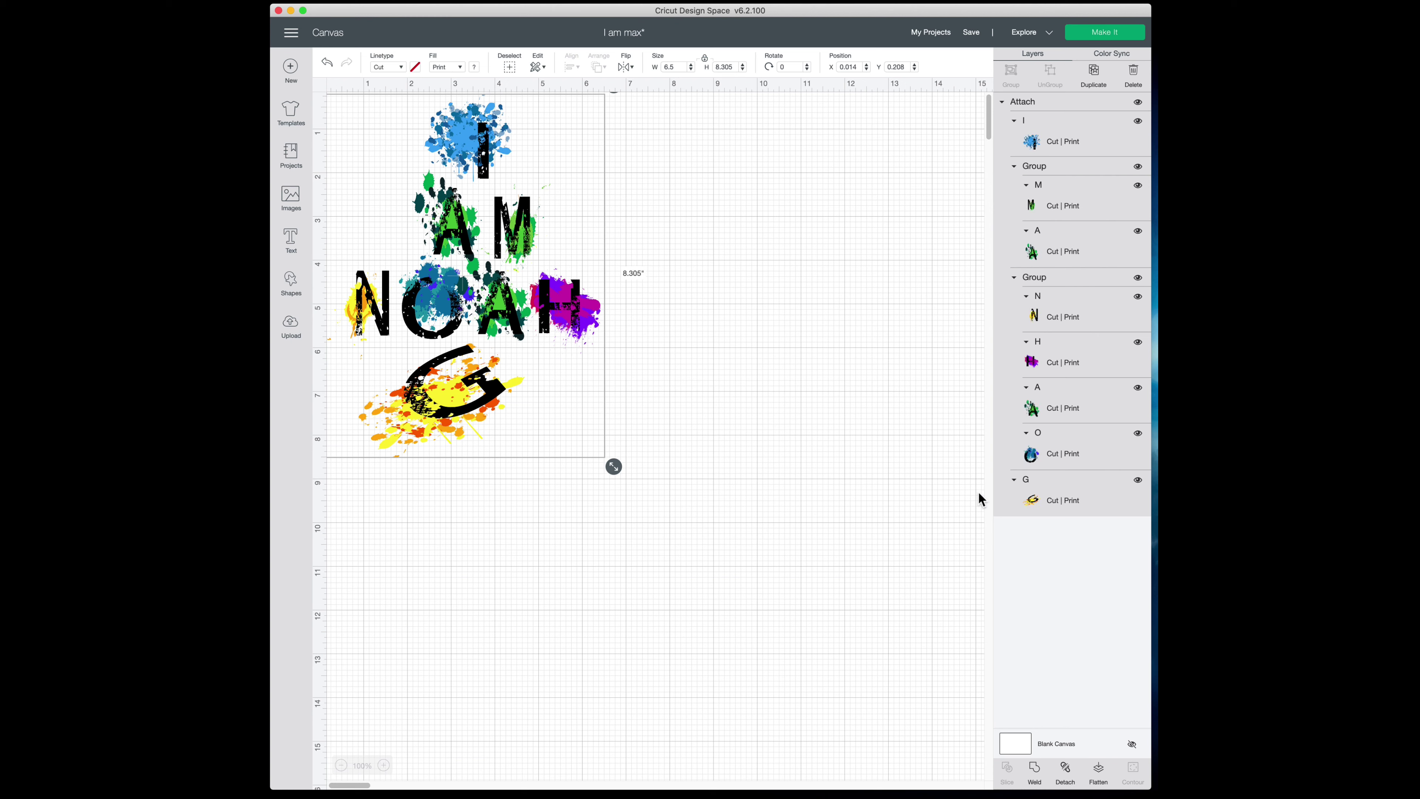
Start making the attached design and continue past the mat preview.
left_click(1099, 34)
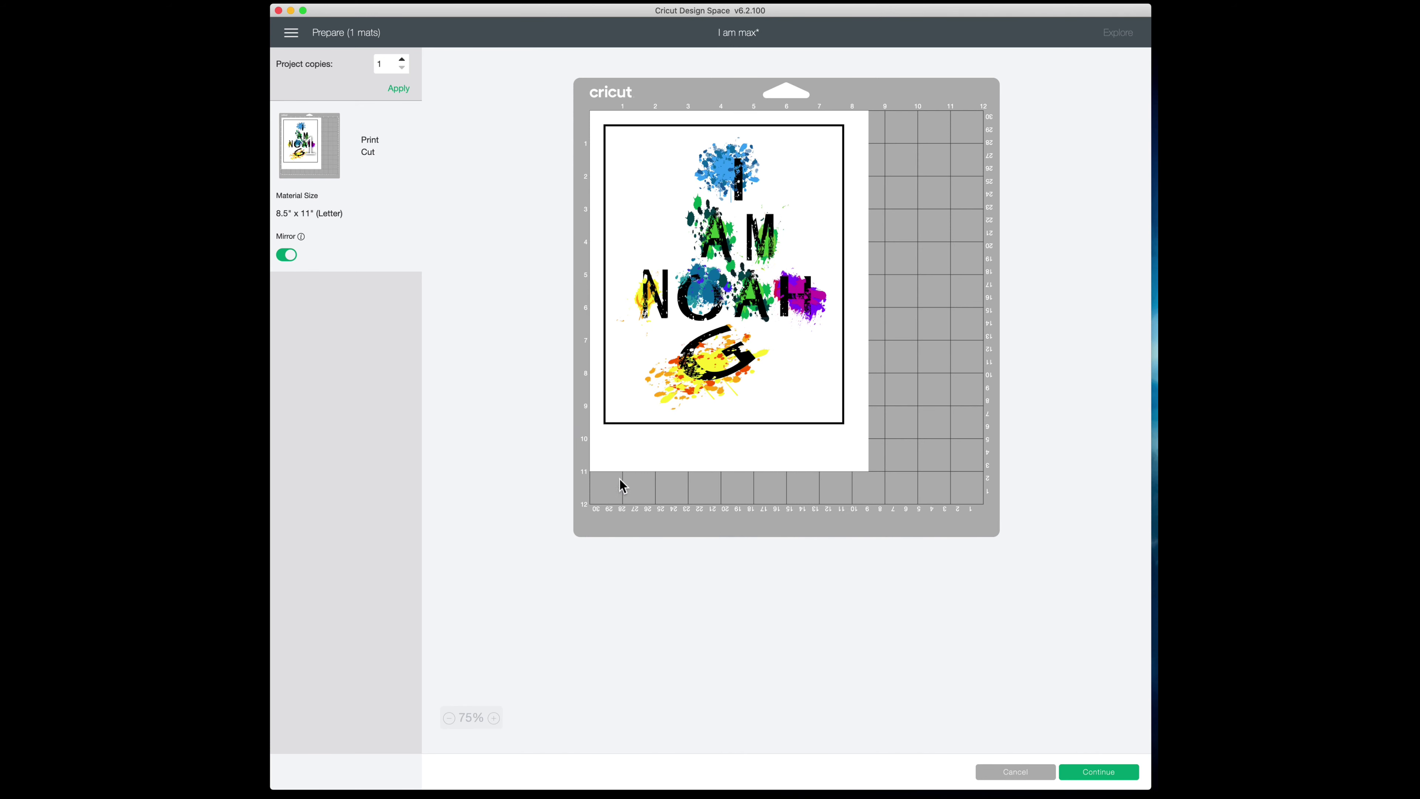
left_click(1115, 780)
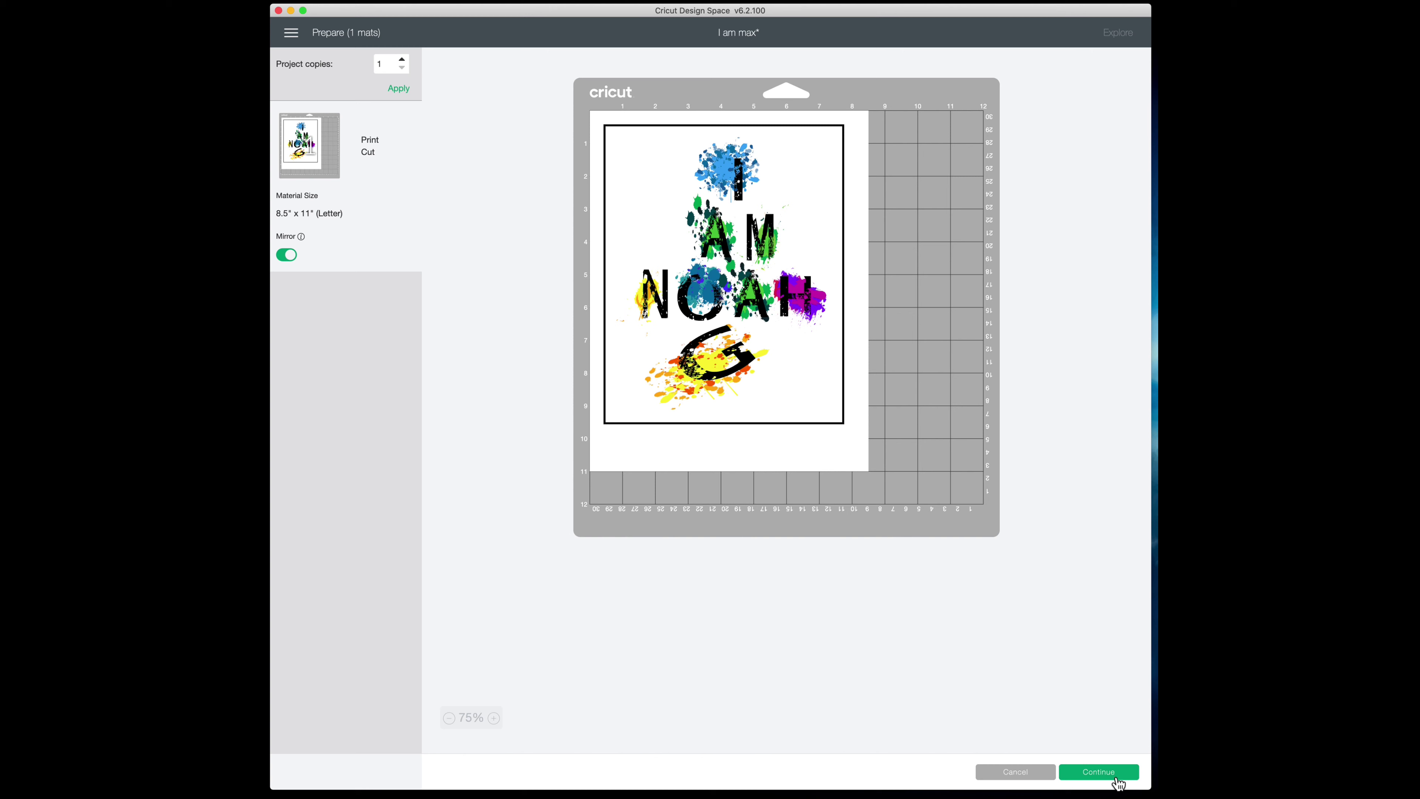